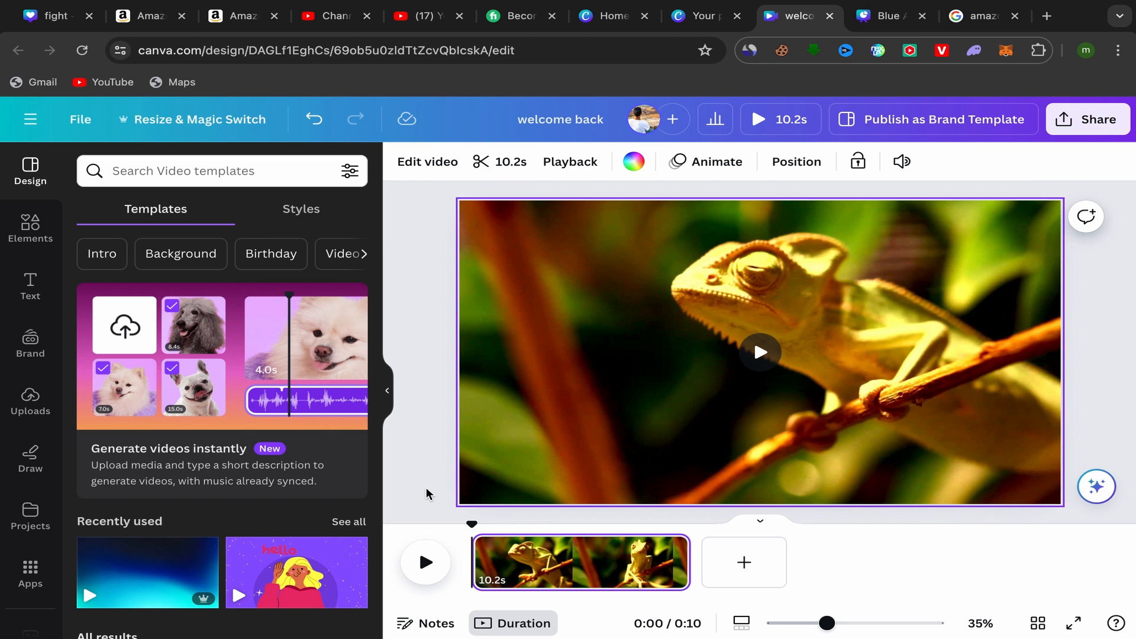
# Preview the chameleon video, then add the HUGE SALE text combination from Recently used onto it.
pyautogui.click(426, 563)
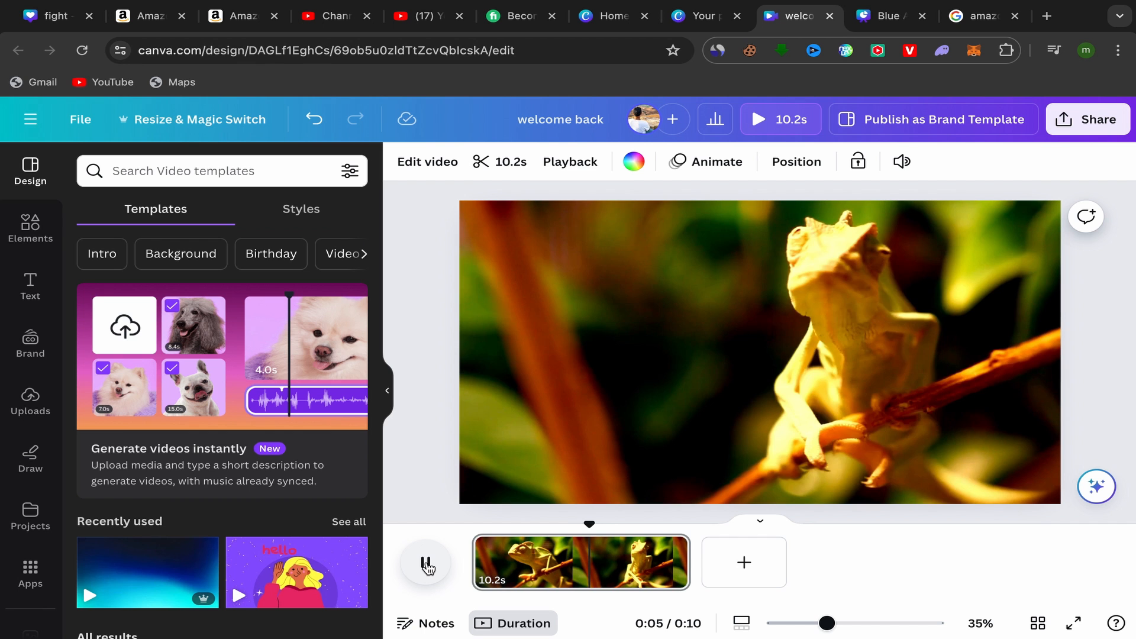
pyautogui.click(429, 565)
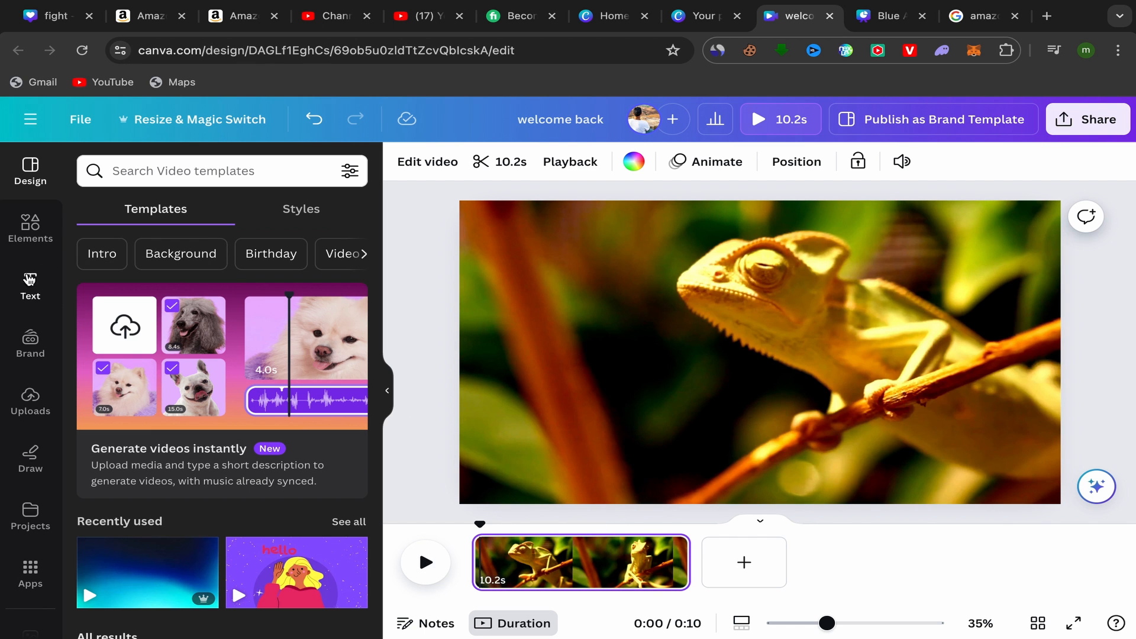
pyautogui.click(32, 285)
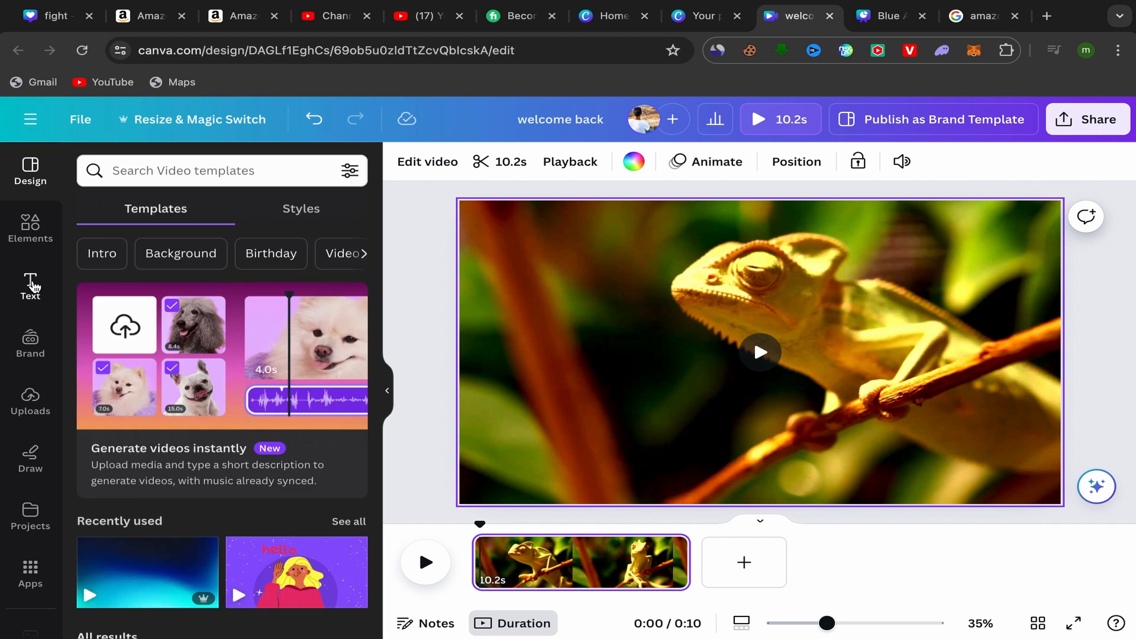
pyautogui.scroll(3, 213, 367)
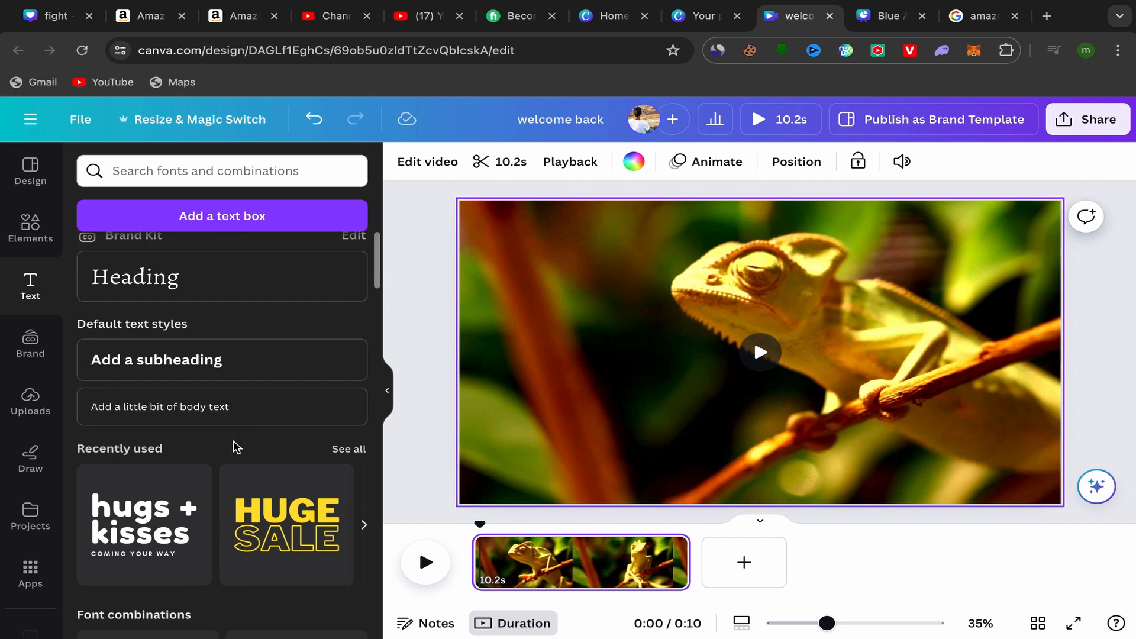
pyautogui.scroll(-5, 213, 366)
pyautogui.scroll(3, 222, 378)
pyautogui.scroll(1, 220, 379)
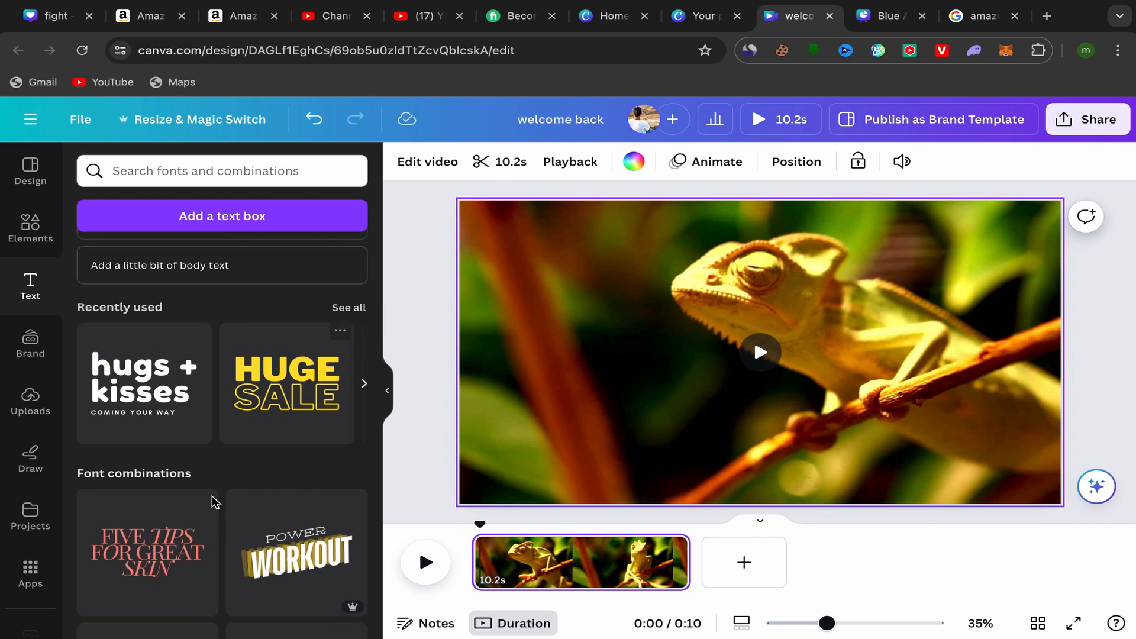
pyautogui.scroll(-5, 237, 549)
pyautogui.scroll(-3, 255, 434)
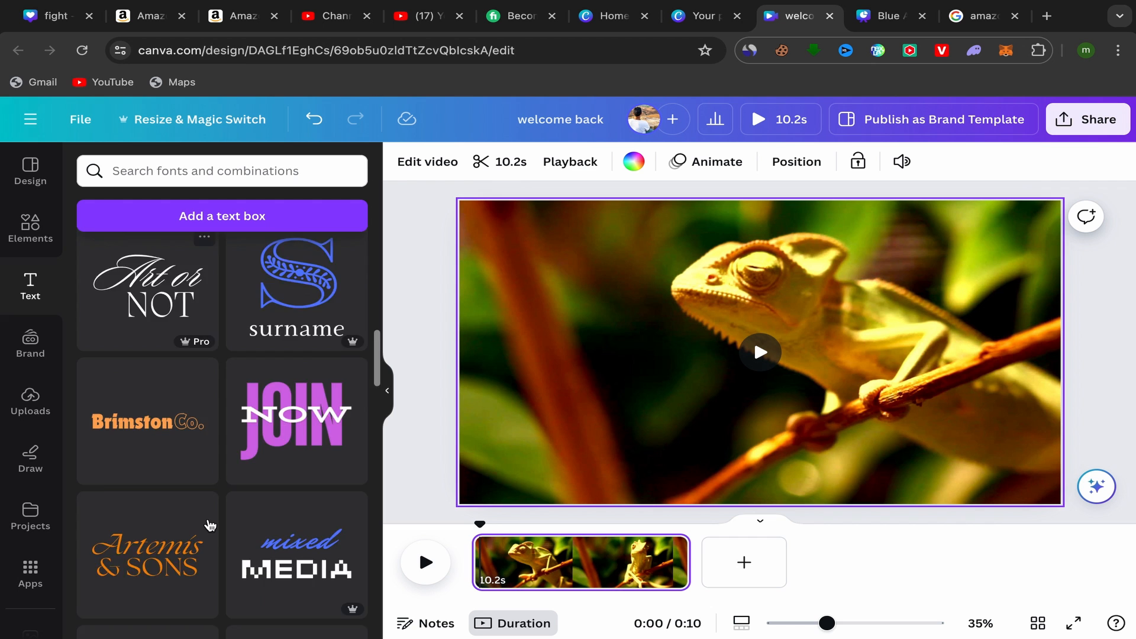
pyautogui.scroll(-3, 255, 355)
pyautogui.scroll(-4, 257, 484)
pyautogui.scroll(-3, 256, 484)
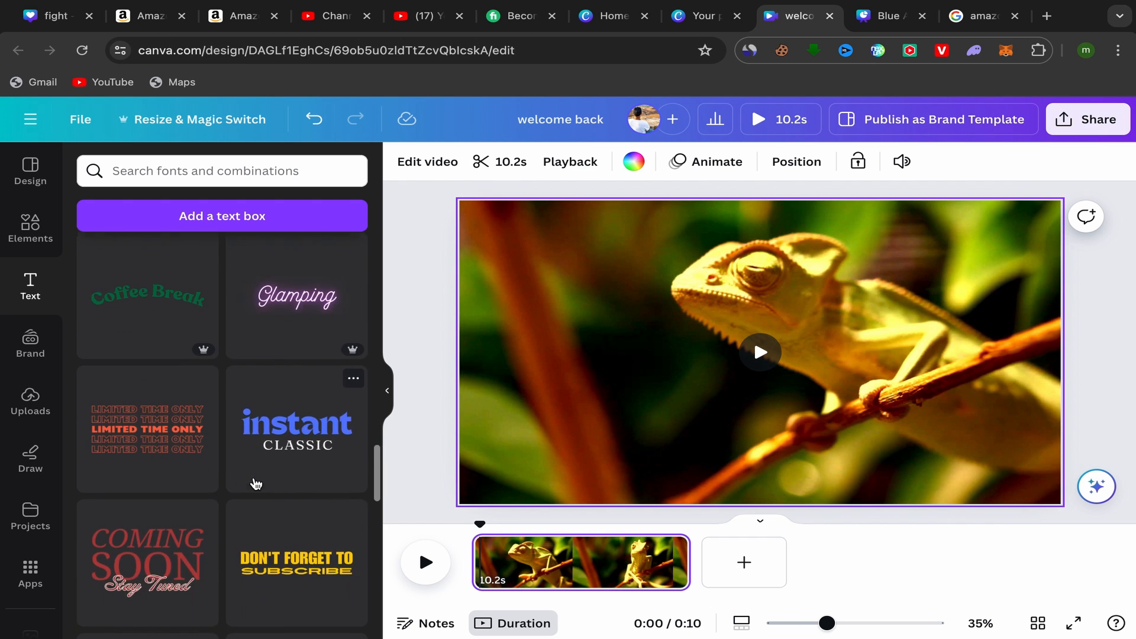
pyautogui.scroll(-3, 256, 484)
pyautogui.scroll(-3, 256, 484)
pyautogui.scroll(-3, 256, 484)
pyautogui.scroll(-3, 256, 483)
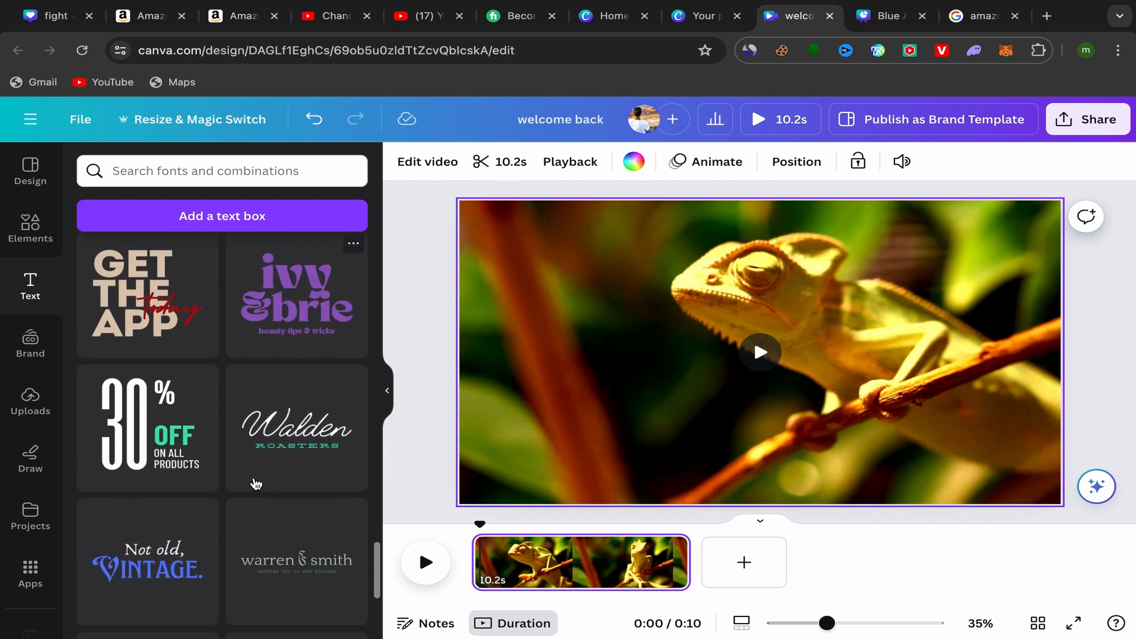
pyautogui.scroll(-2, 257, 484)
pyautogui.scroll(-2, 256, 483)
pyautogui.scroll(3, 256, 485)
pyautogui.scroll(4, 257, 484)
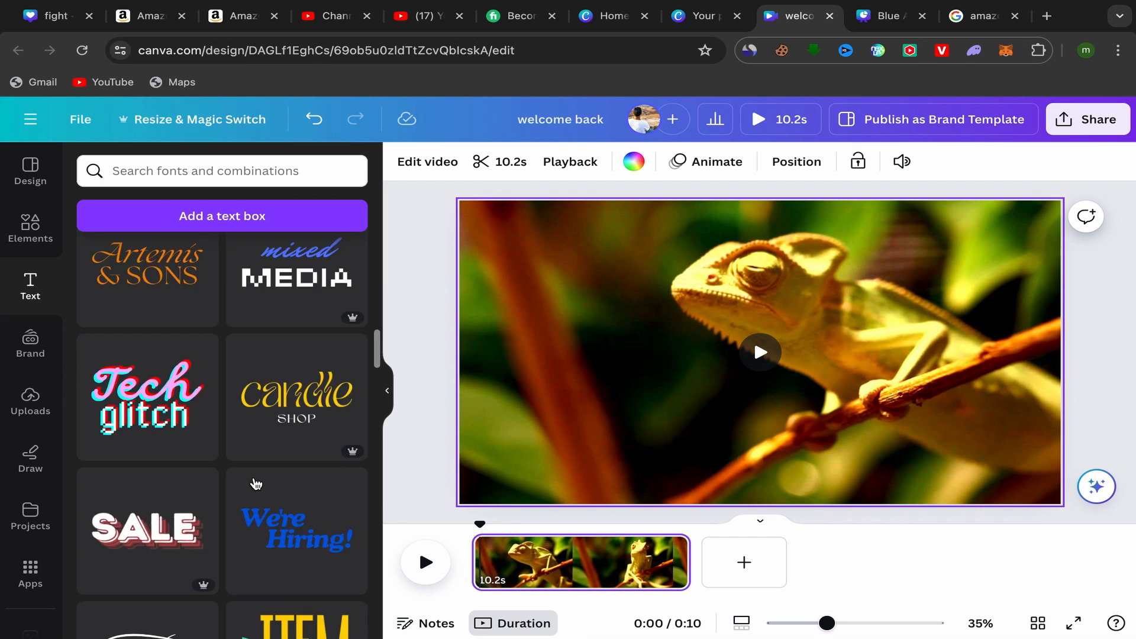
pyautogui.scroll(5, 256, 484)
pyautogui.scroll(-2, 253, 482)
pyautogui.scroll(2, 257, 484)
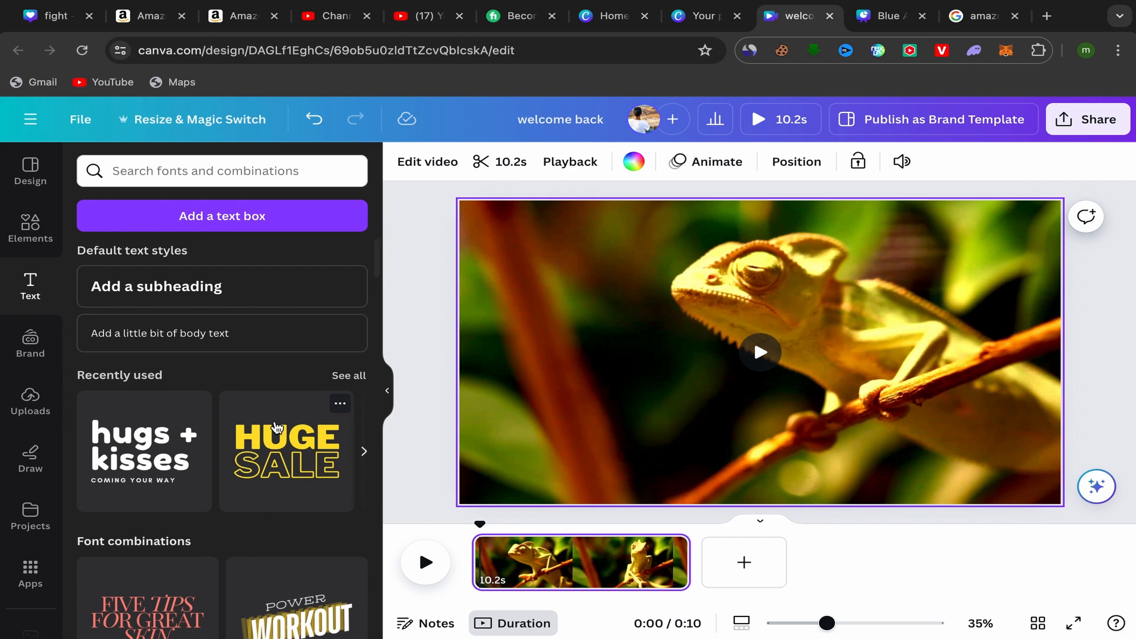
pyautogui.click(289, 446)
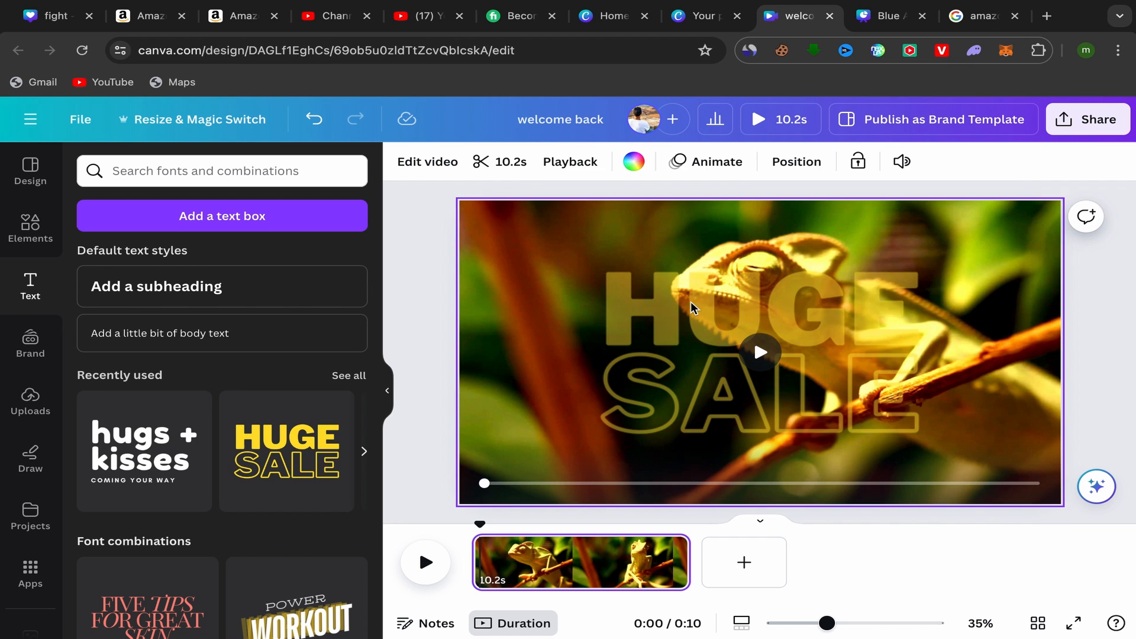
# Delete the word SALE and shrink the remaining HUGE text into the top-left corner.
pyautogui.click(720, 359)
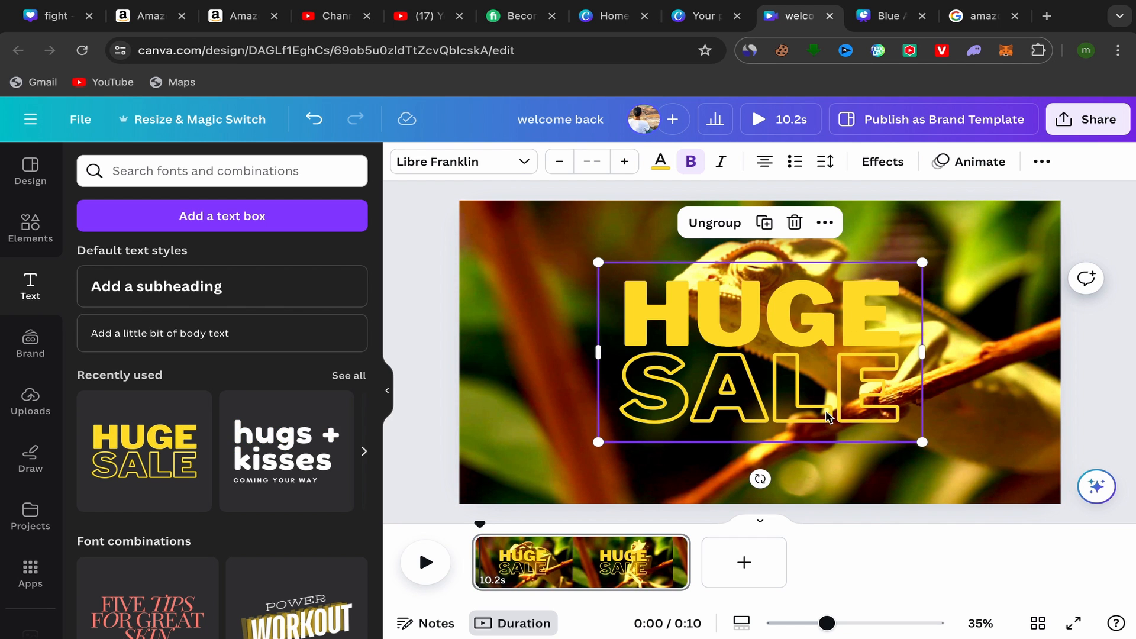
pyautogui.click(815, 396)
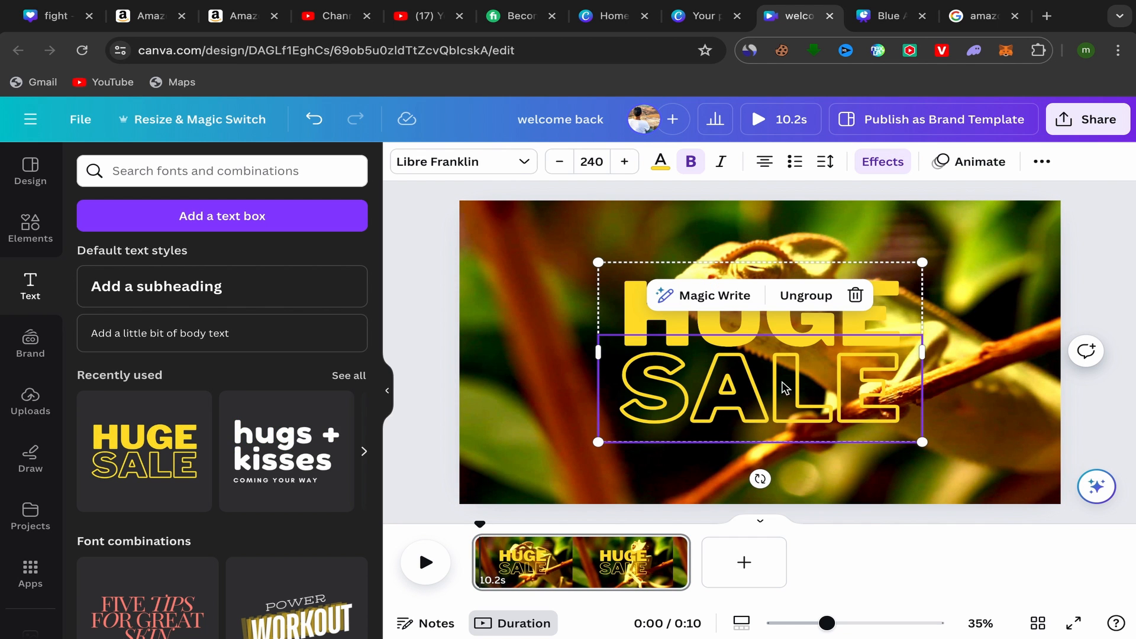
pyautogui.click(857, 295)
pyautogui.moveTo(915, 367); pyautogui.dragTo(540, 244)
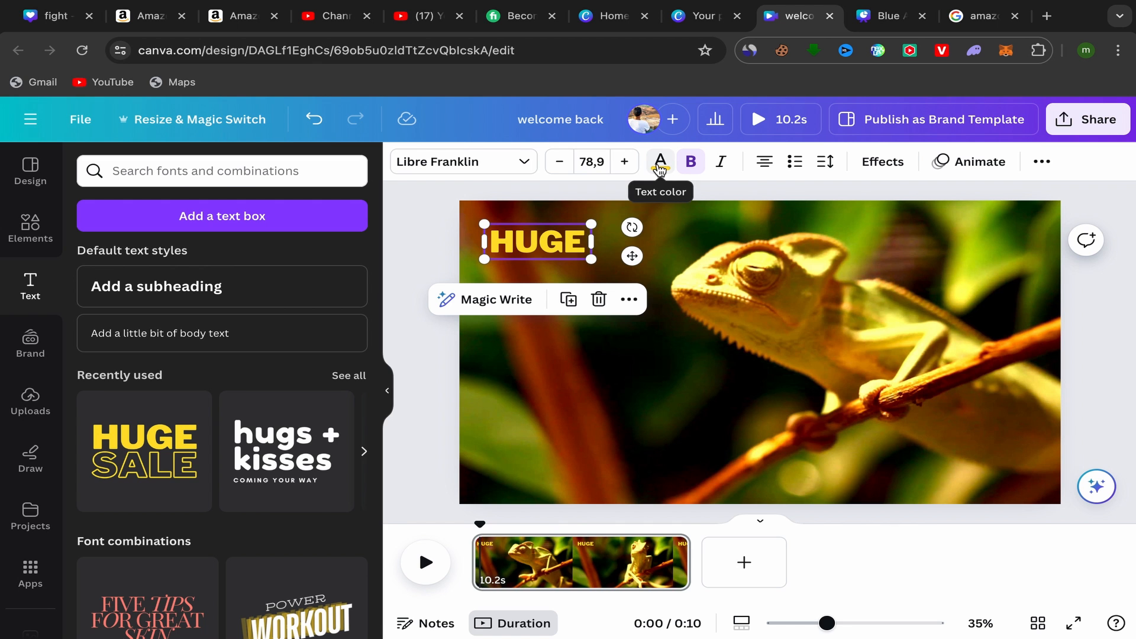
# Change the HUGE text colour from yellow to white.
pyautogui.click(660, 162)
pyautogui.scroll(-1, 248, 355)
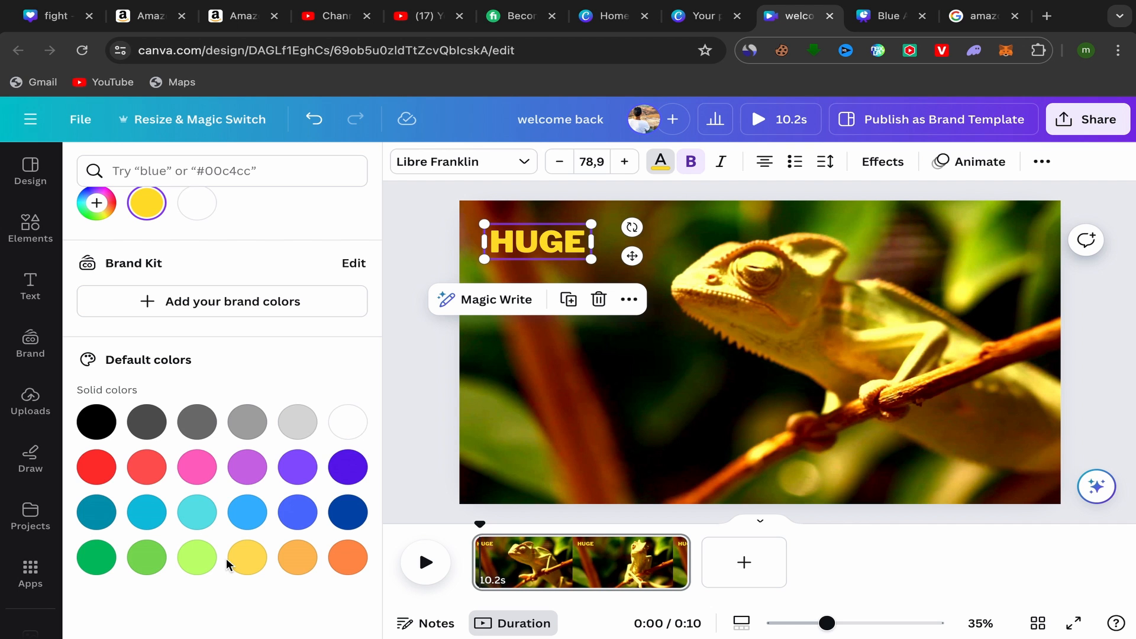
pyautogui.click(348, 422)
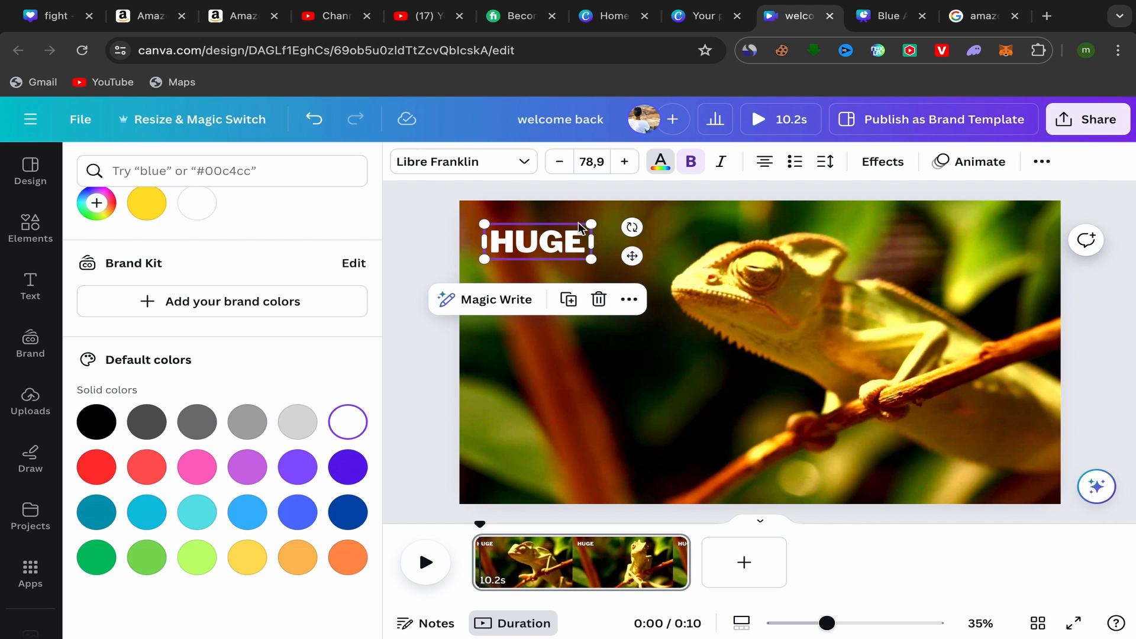
# Edit the text to 'WELCOME TO MY CHANNEL' on one line and move it to the lower middle of the video.
pyautogui.doubleClick(552, 246)
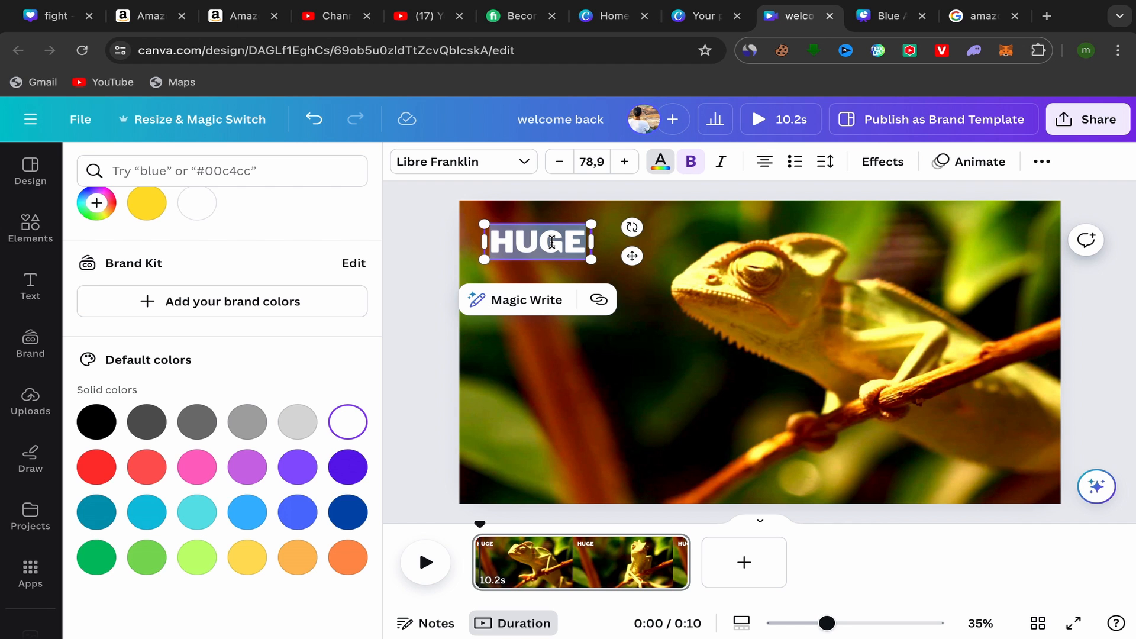
pyautogui.write('WE ')
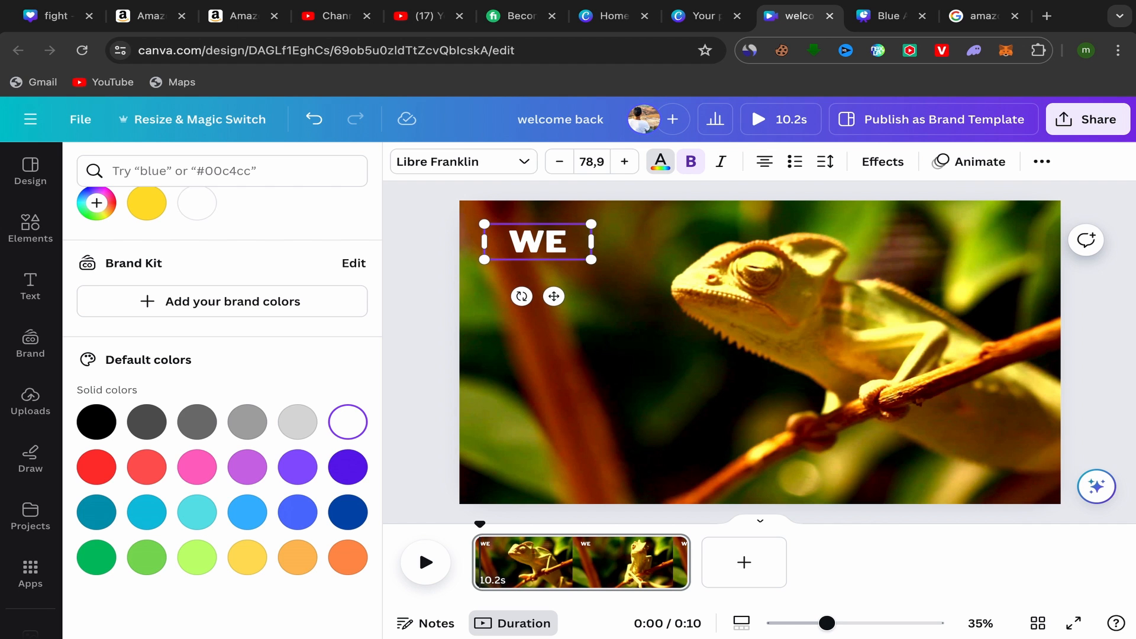
pyautogui.write('COME')
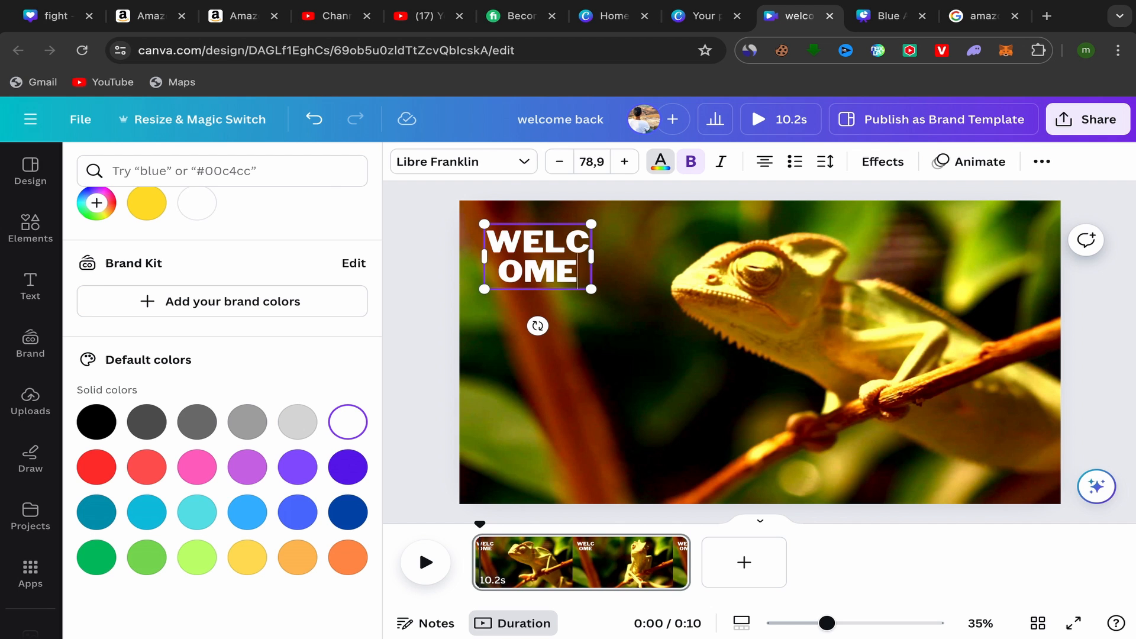
pyautogui.write(' TO')
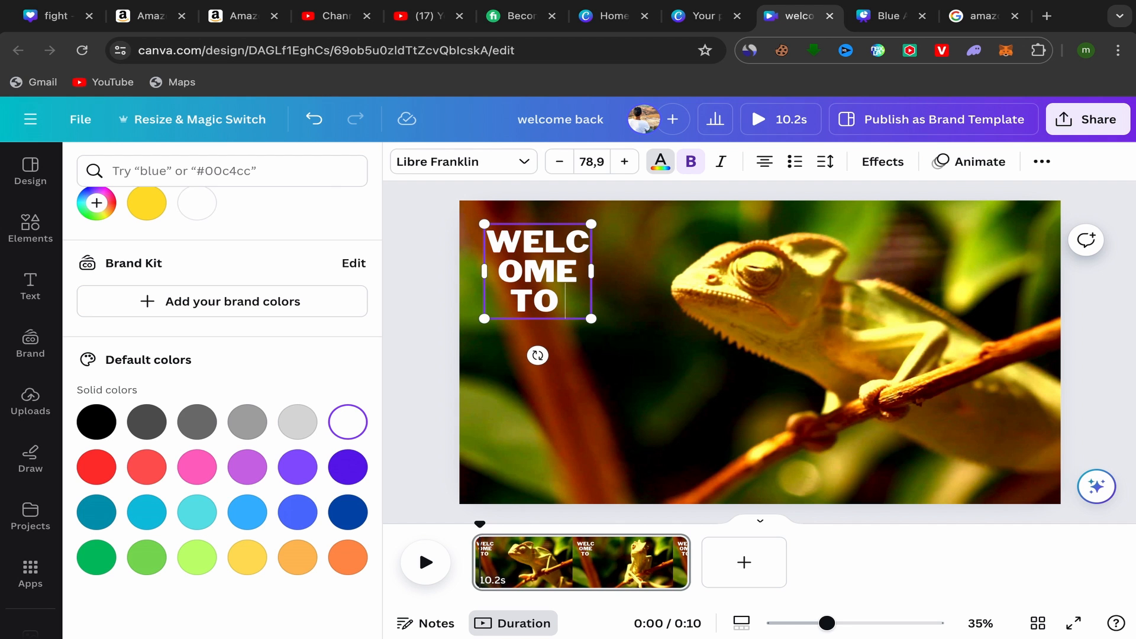
pyautogui.write(' MY CHANNEL')
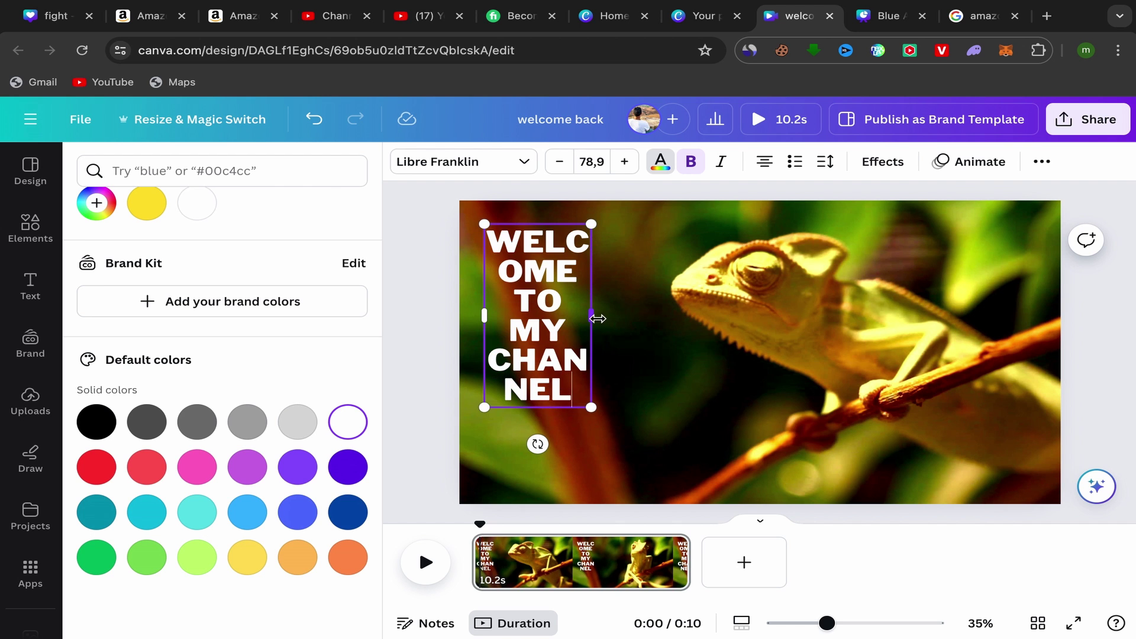
pyautogui.moveTo(593, 317)
pyautogui.mouseDown()
pyautogui.moveTo(973, 260)
pyautogui.moveTo(883, 238)
pyautogui.mouseUp()
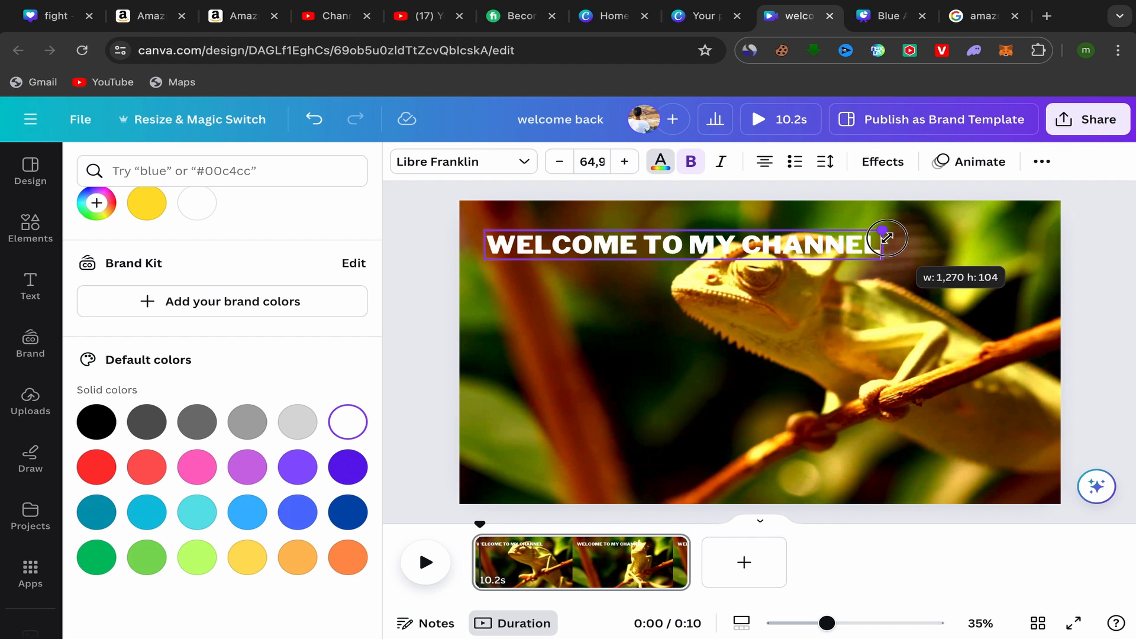
pyautogui.click(754, 336)
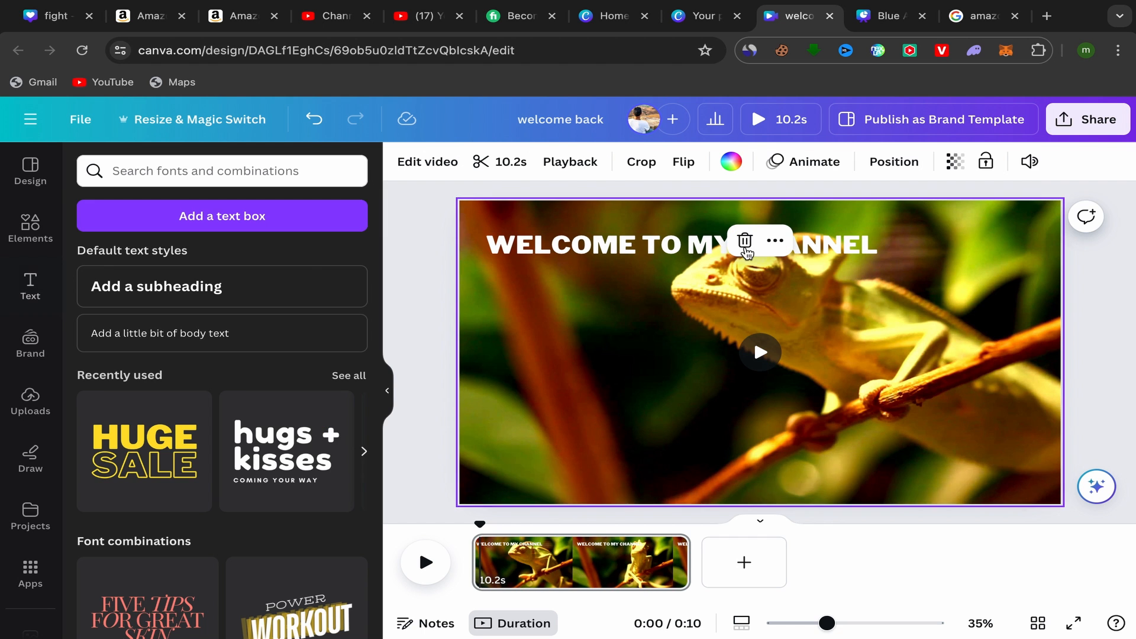
pyautogui.click(669, 248)
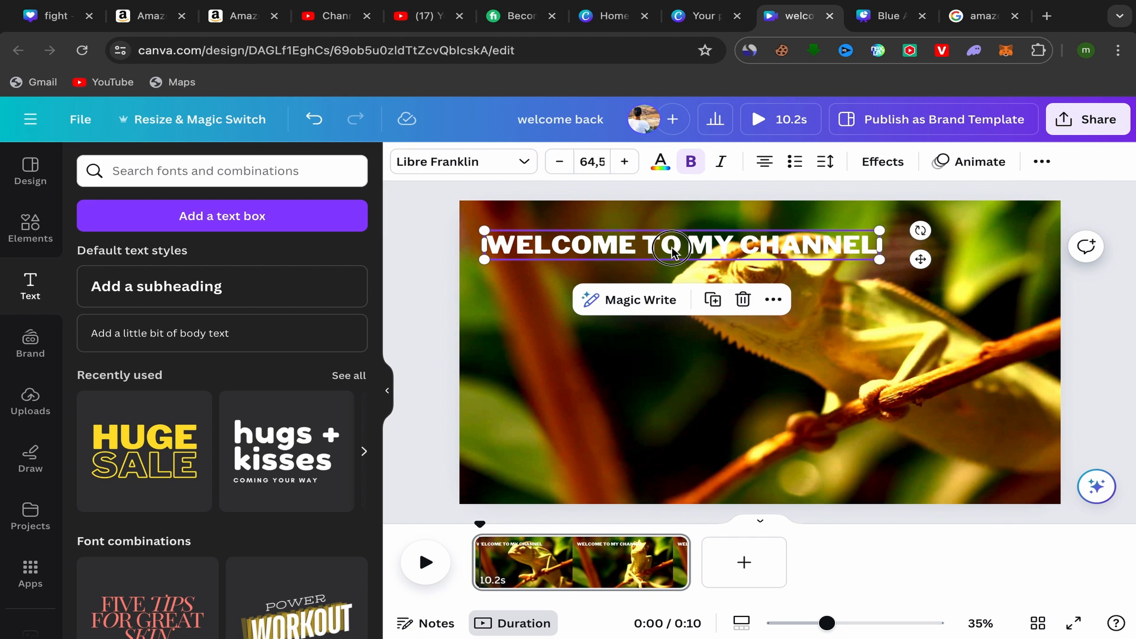
pyautogui.moveTo(674, 251)
pyautogui.mouseDown()
pyautogui.moveTo(654, 487)
pyautogui.moveTo(651, 231)
pyautogui.moveTo(652, 396)
pyautogui.mouseUp()
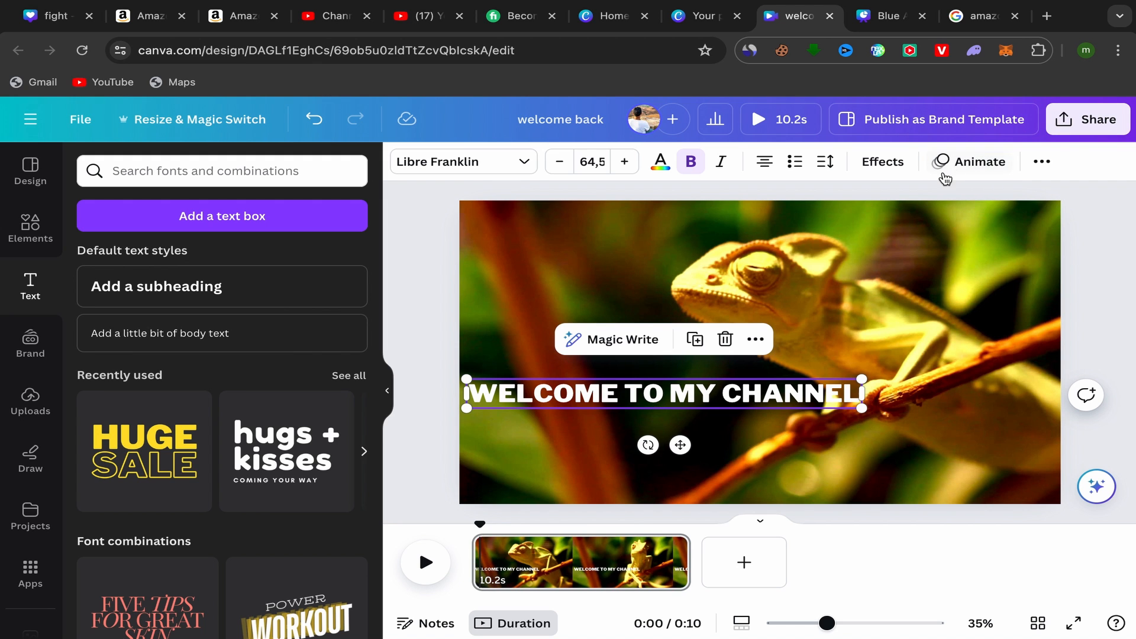
# Preview the Pan, Rise, Pop, Wipe, Bounce, Roll and Skate text animations on the welcome caption.
pyautogui.click(969, 163)
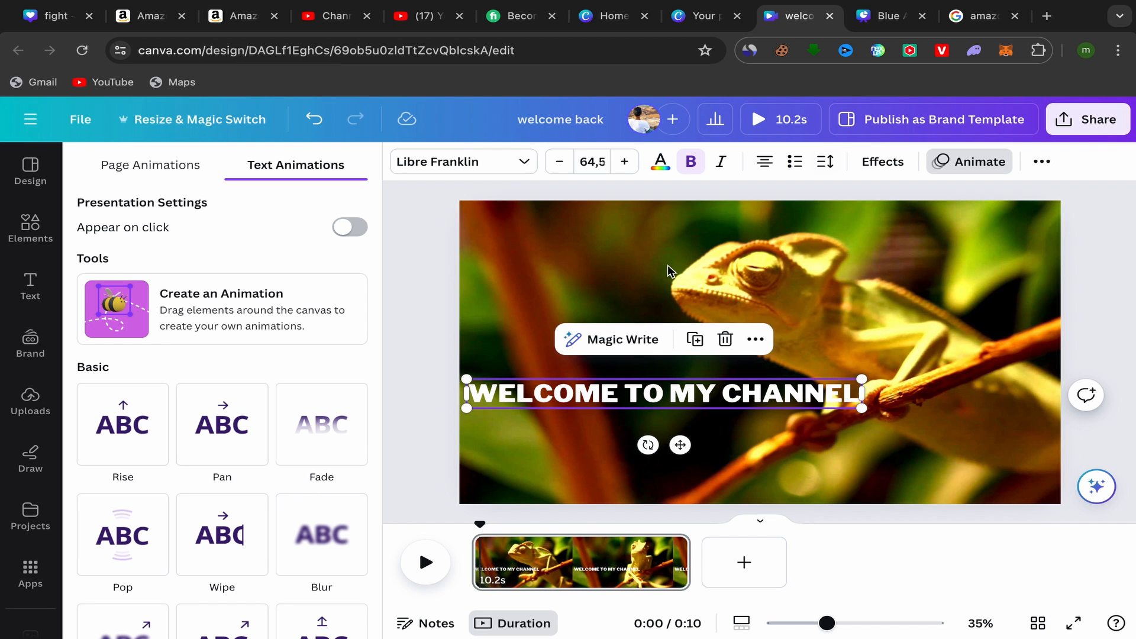
pyautogui.click(221, 424)
pyautogui.click(142, 429)
pyautogui.click(134, 532)
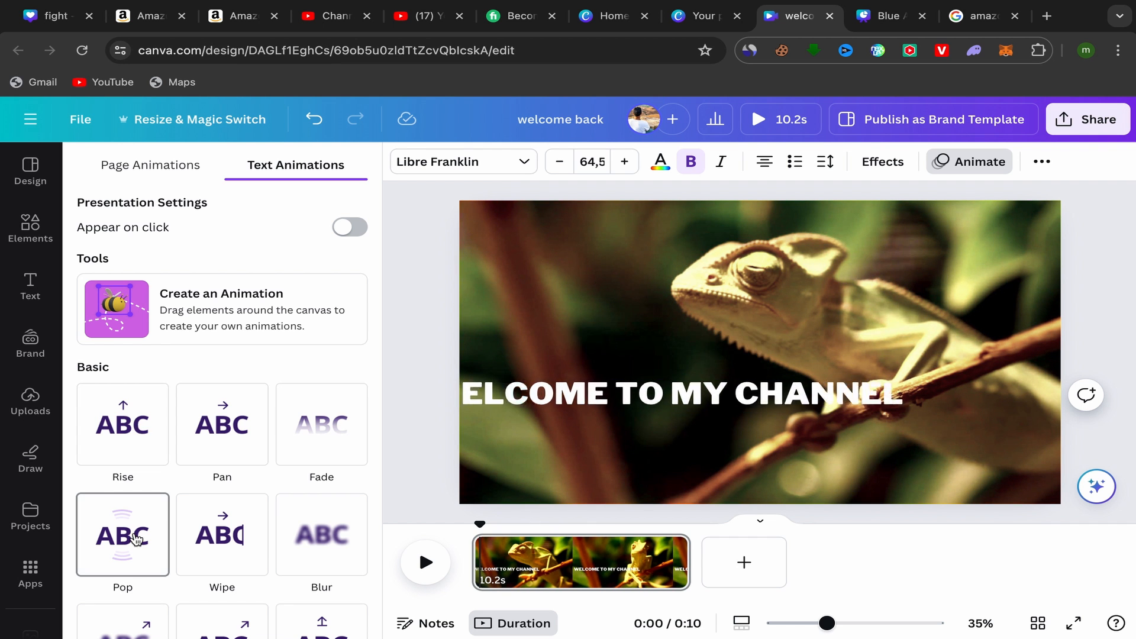
pyautogui.scroll(-2, 136, 537)
pyautogui.click(227, 391)
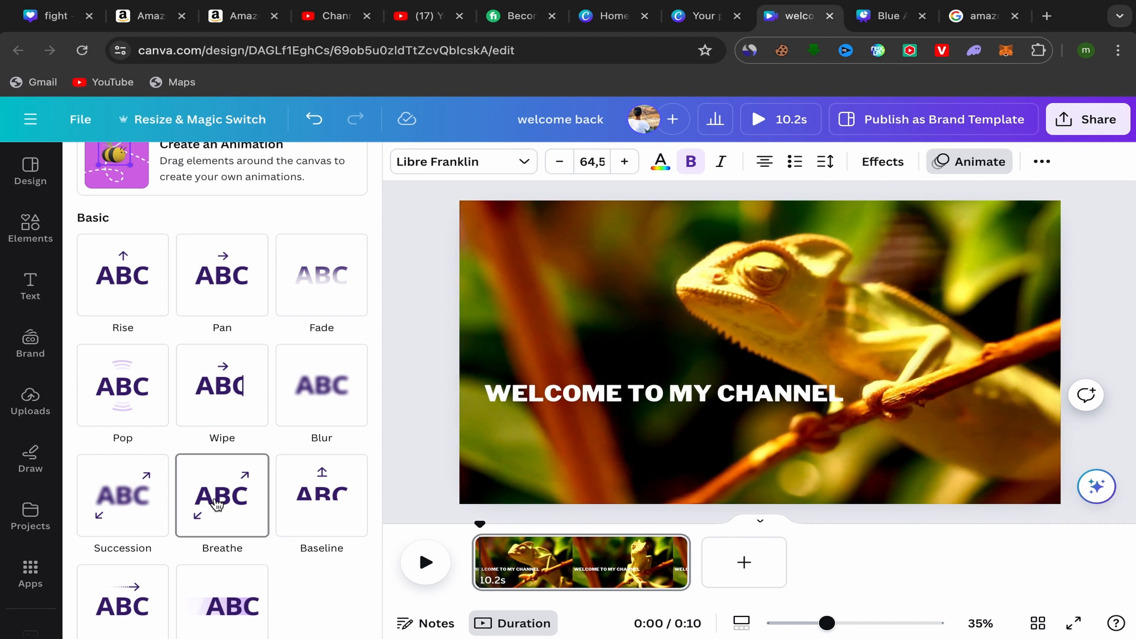
pyautogui.scroll(-2, 127, 496)
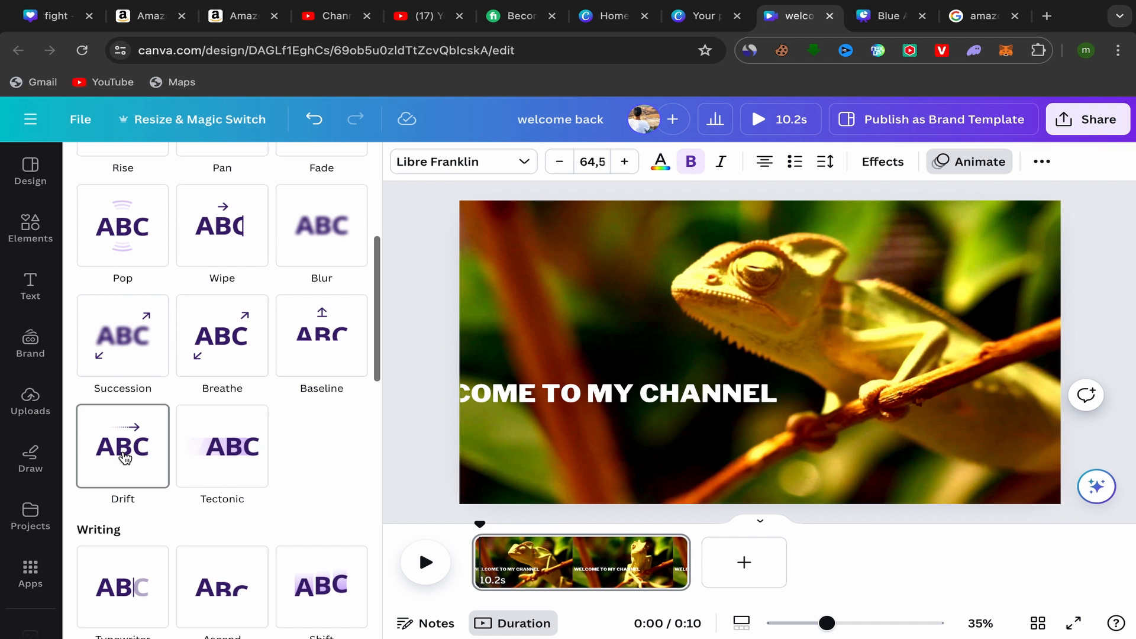
pyautogui.scroll(-3, 230, 442)
pyautogui.scroll(-1, 229, 441)
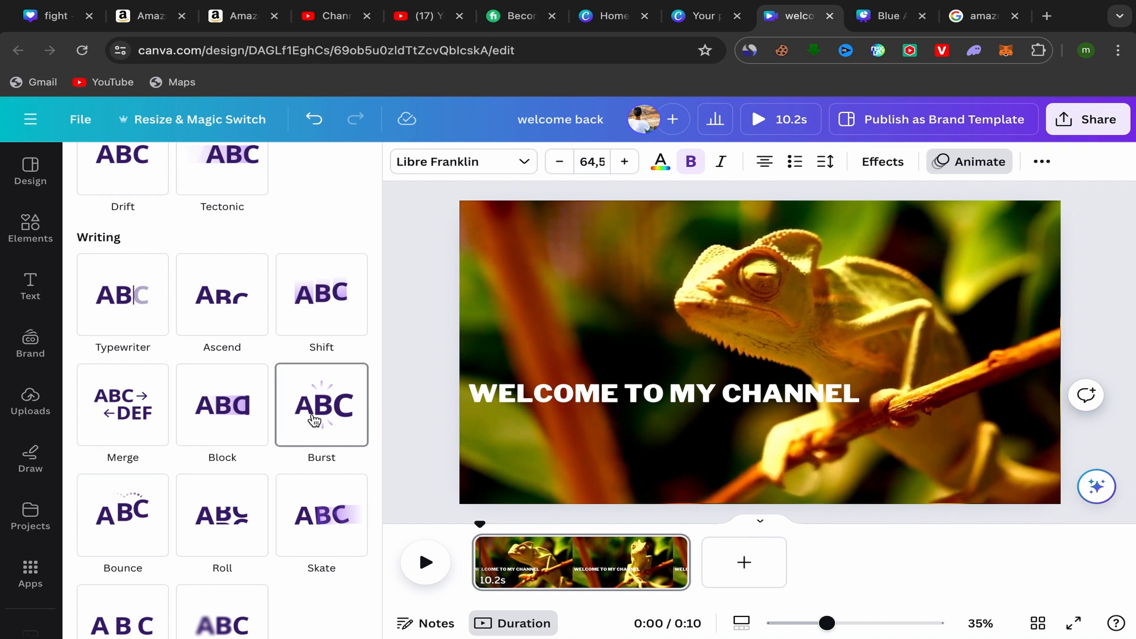
pyautogui.scroll(-1, 220, 482)
pyautogui.scroll(-1, 220, 483)
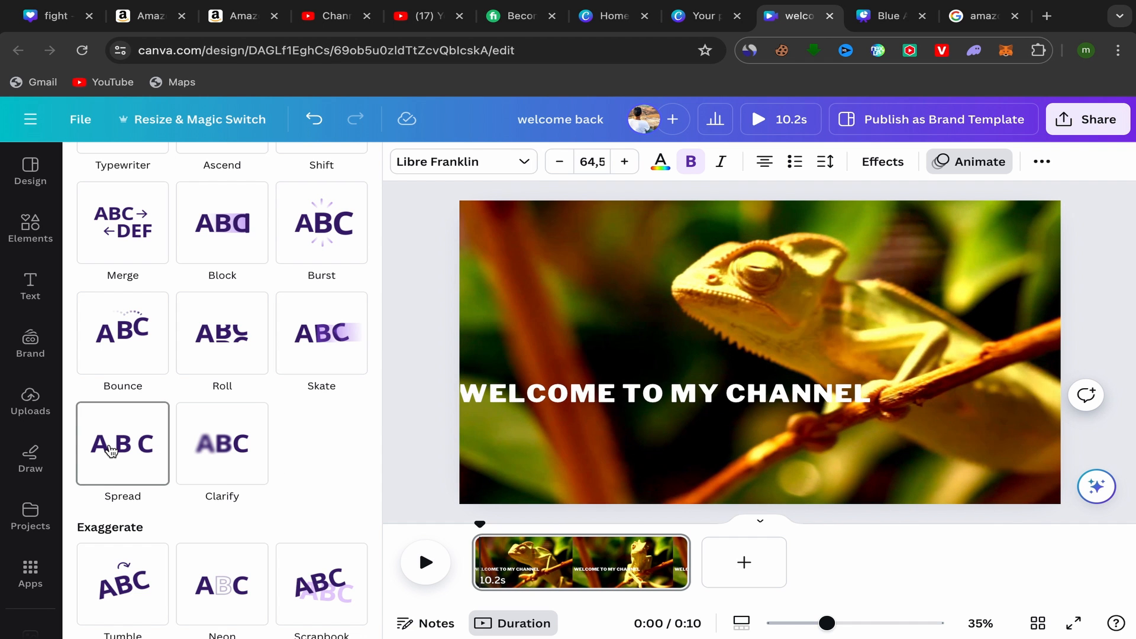
pyautogui.scroll(-5, 111, 448)
pyautogui.scroll(-1, 142, 399)
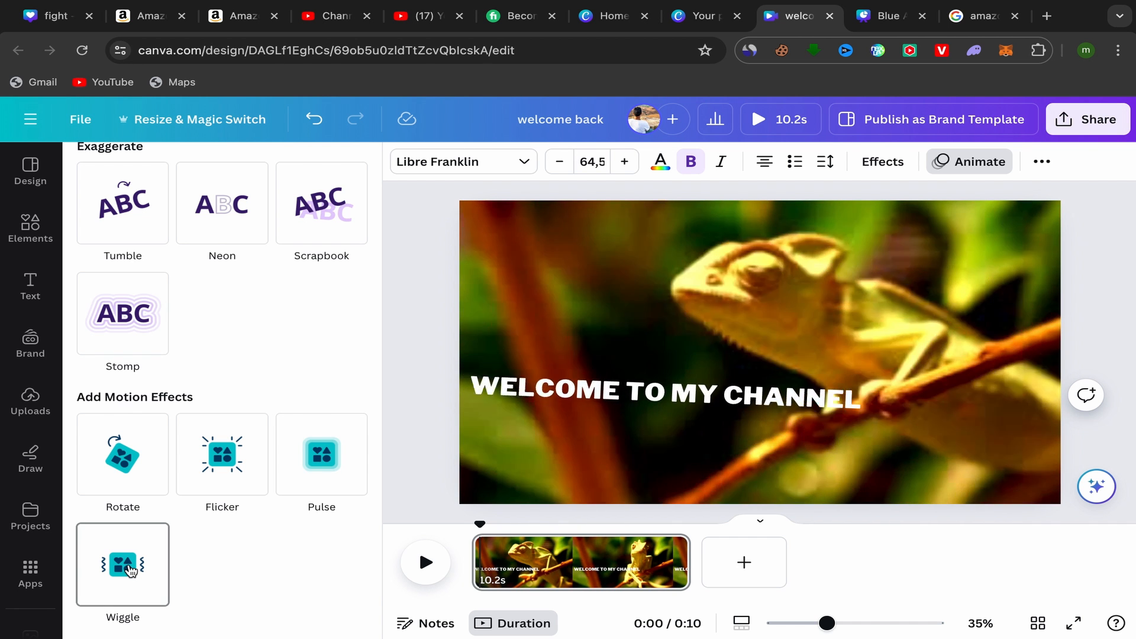
pyautogui.scroll(2, 265, 391)
pyautogui.scroll(1, 265, 386)
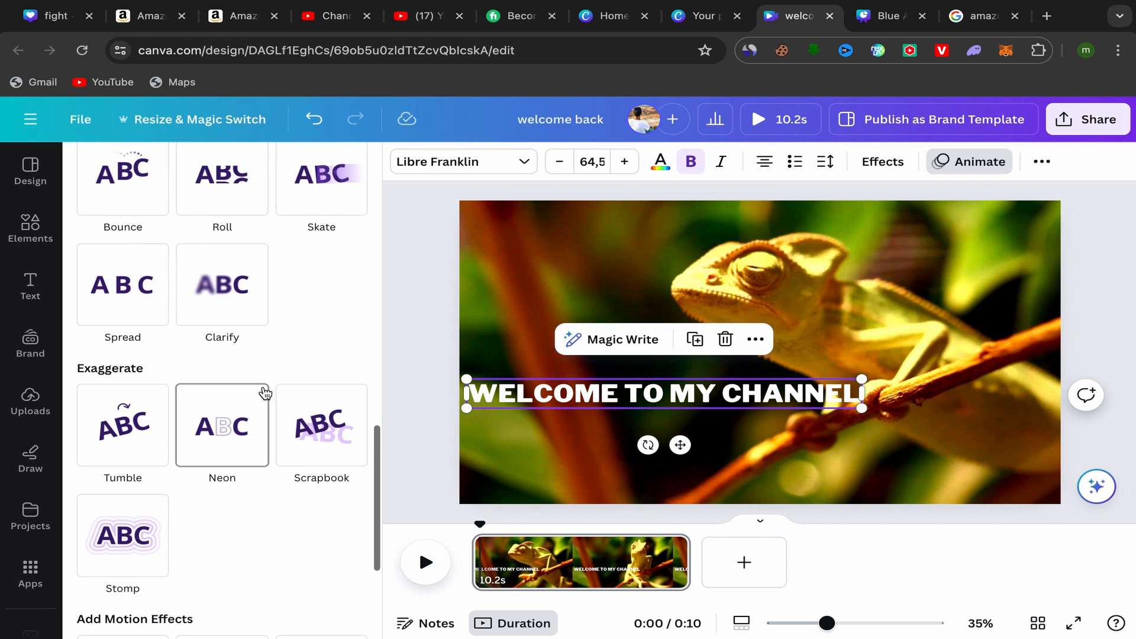
pyautogui.scroll(3, 222, 373)
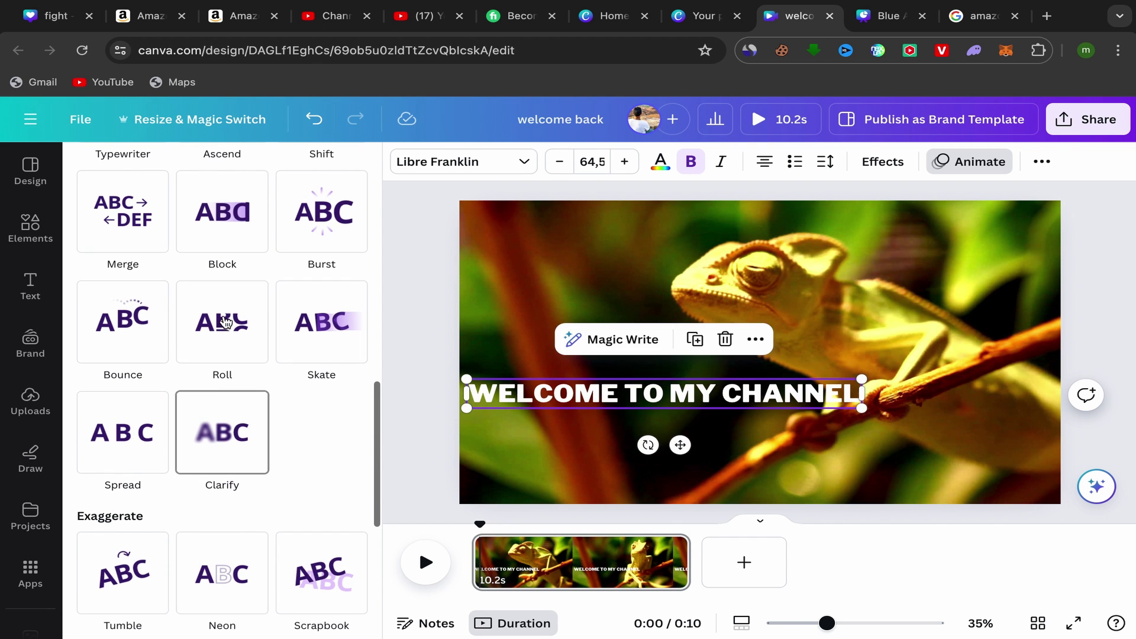
pyautogui.click(127, 324)
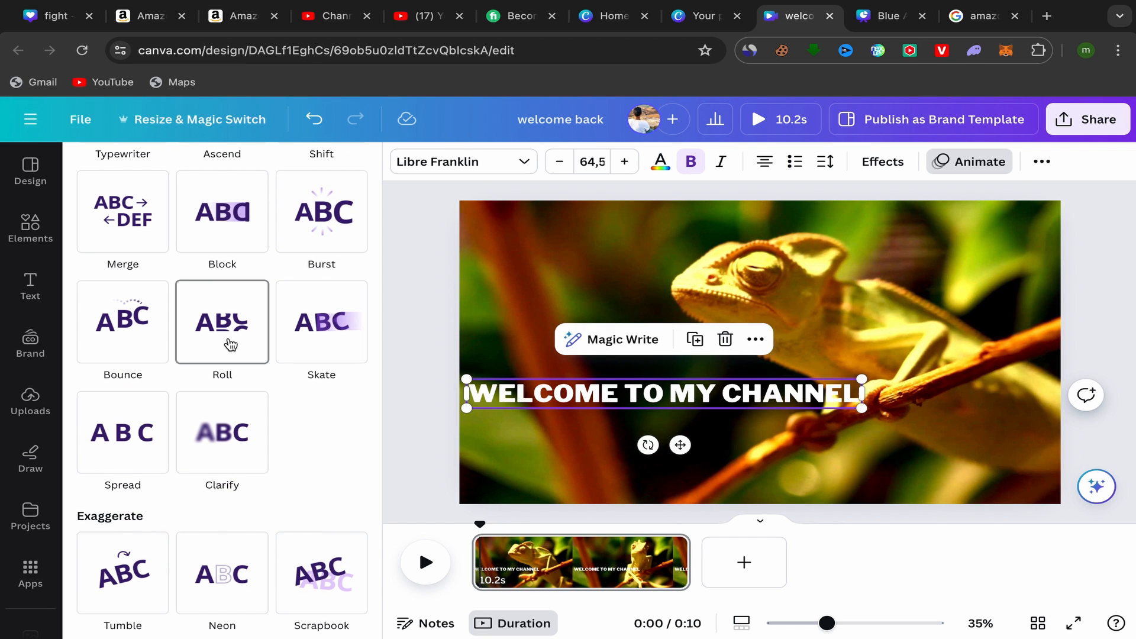
pyautogui.click(230, 344)
pyautogui.click(300, 341)
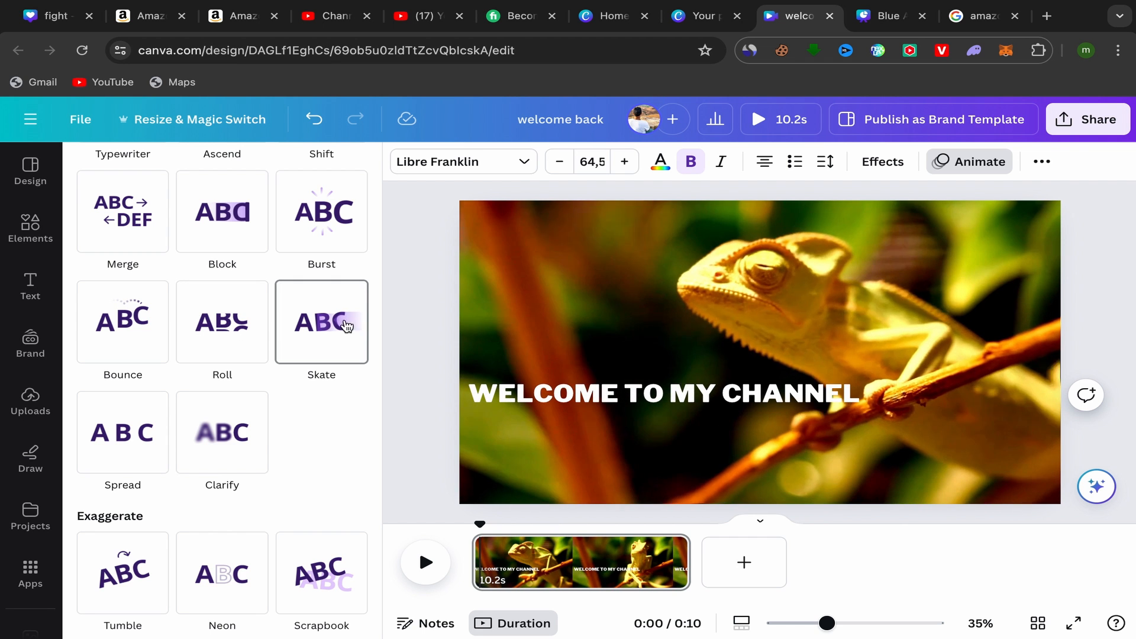
# Apply the Skate animation on enter with a higher intensity, then leave the animation settings.
pyautogui.click(323, 341)
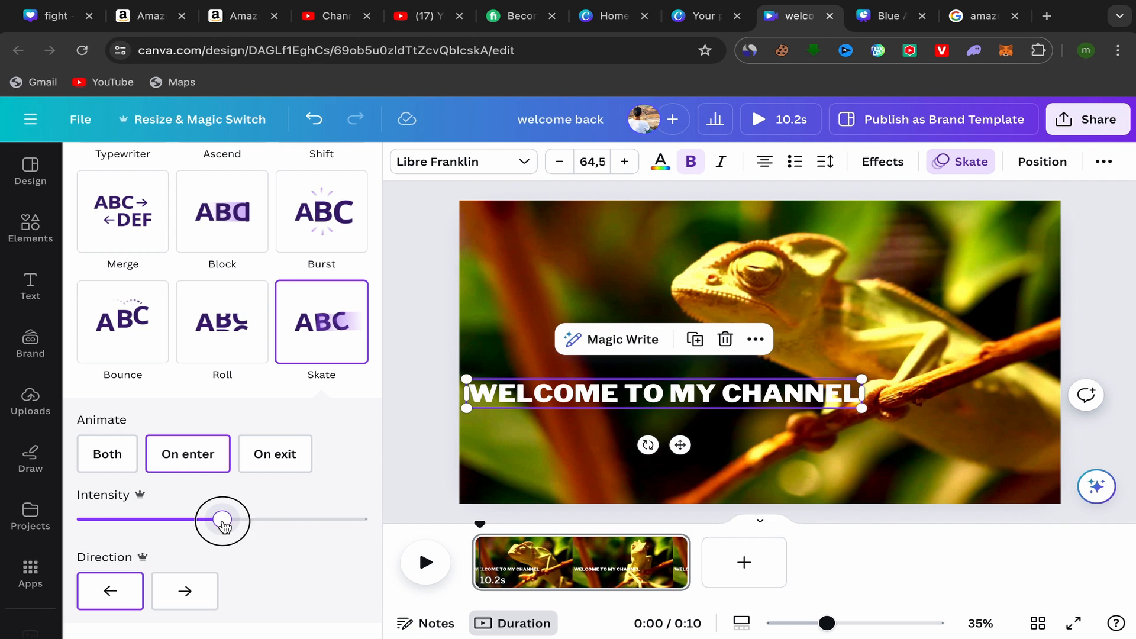
pyautogui.moveTo(225, 521); pyautogui.dragTo(299, 521)
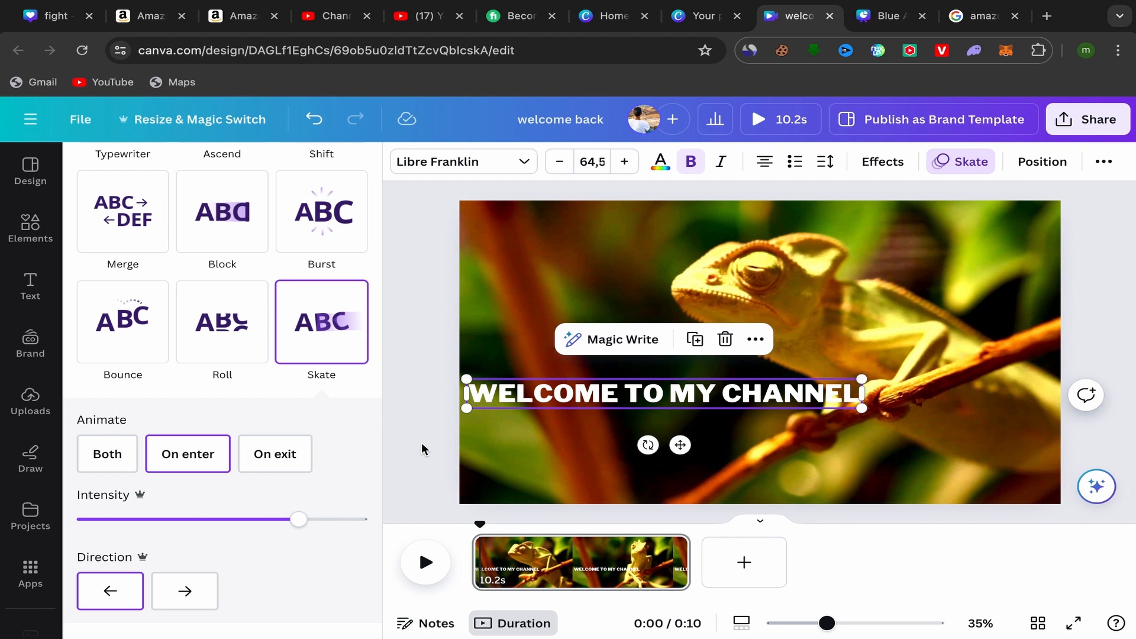
pyautogui.click(421, 443)
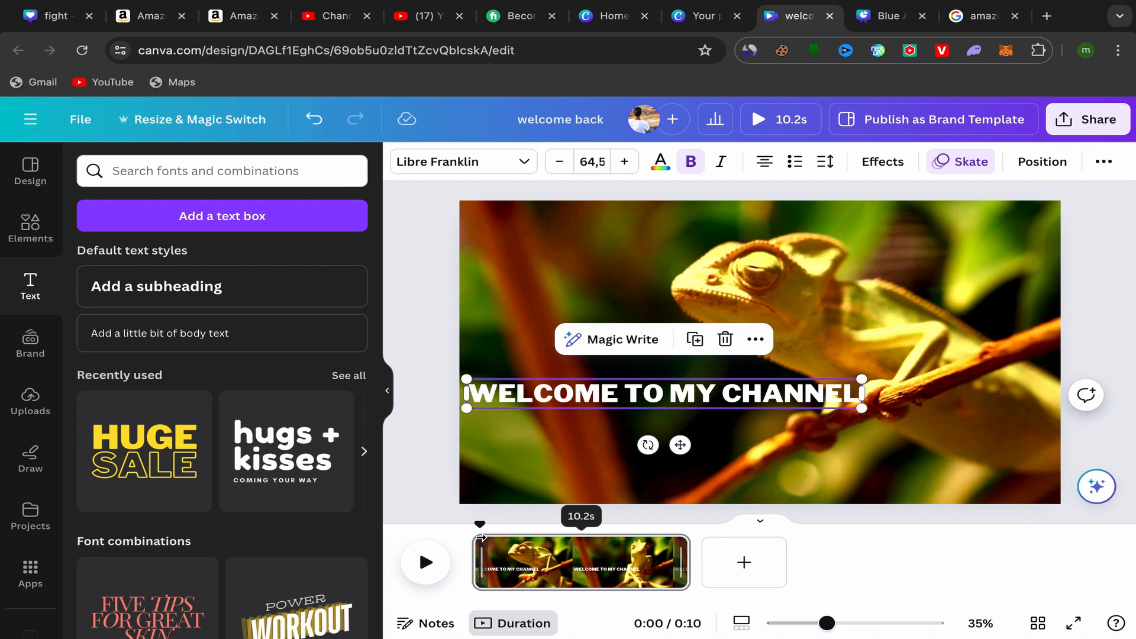
# Rewind and play the video to watch the welcome text skate in.
pyautogui.click(443, 536)
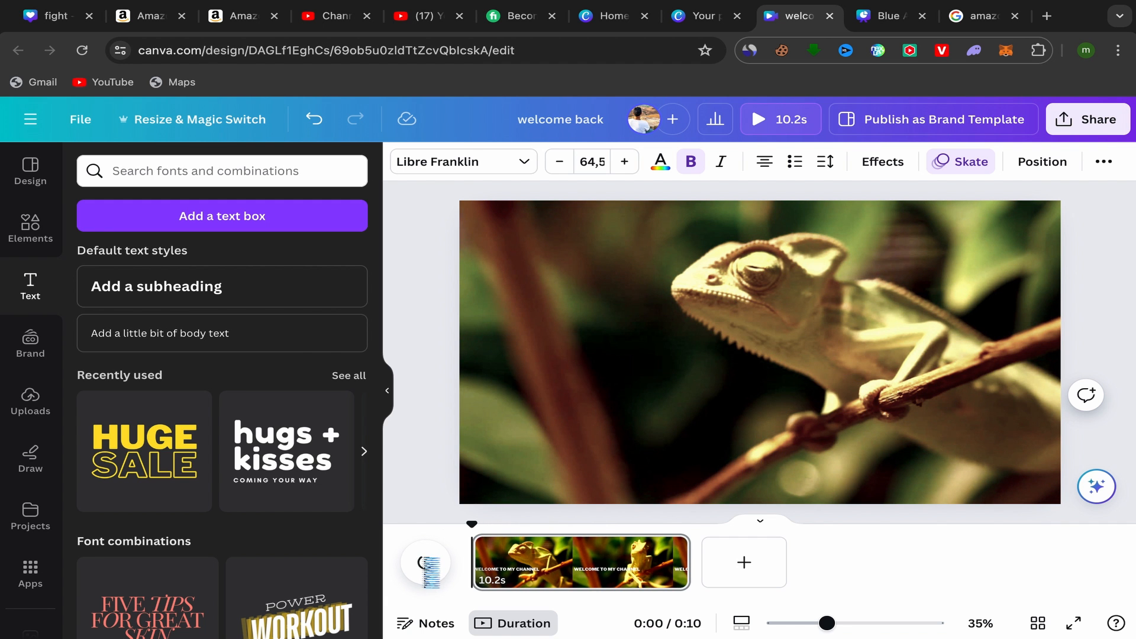
pyautogui.click(426, 564)
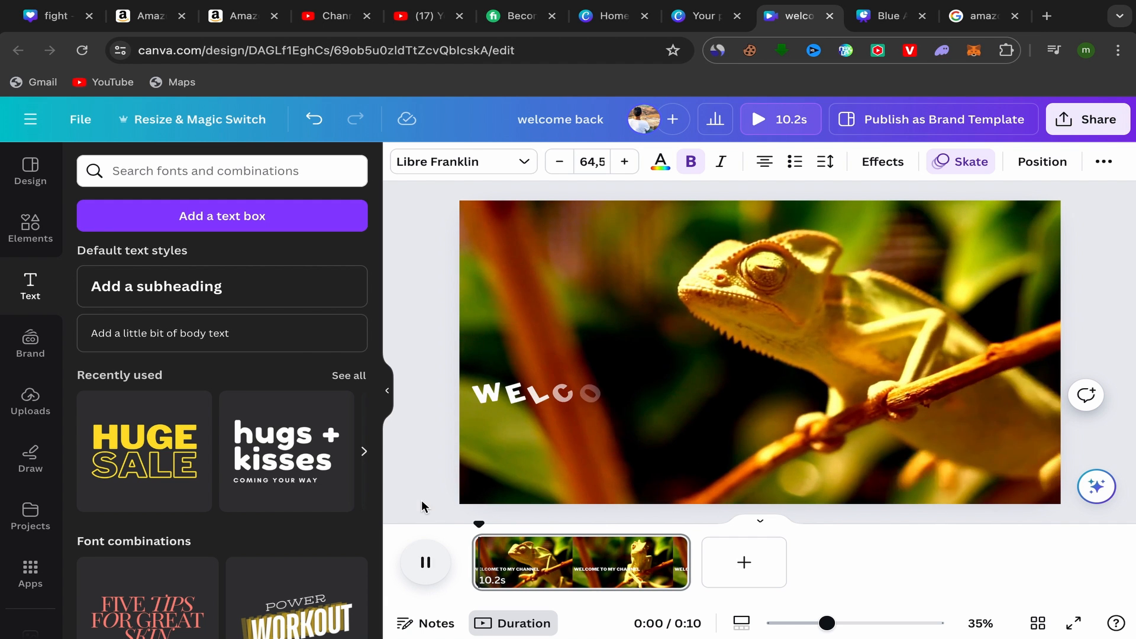